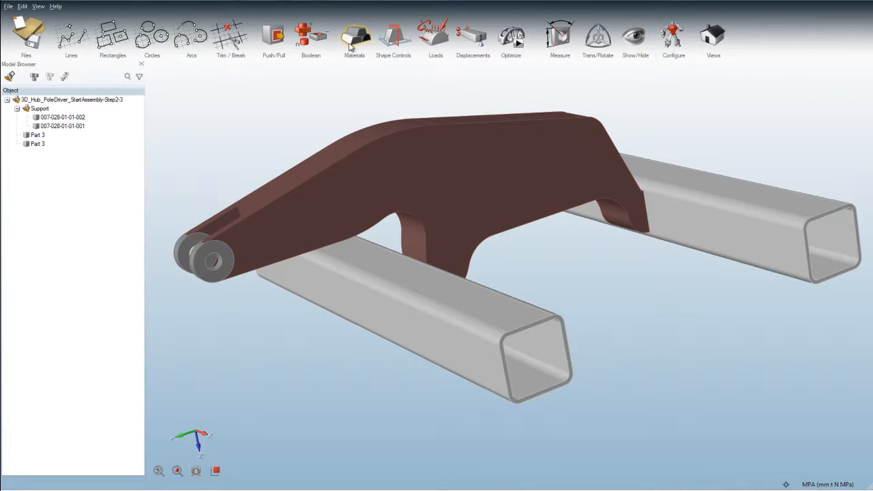
Review the material assigned to each part, the materials available for the lug-ring part, and the material library's properties.
click(354, 41)
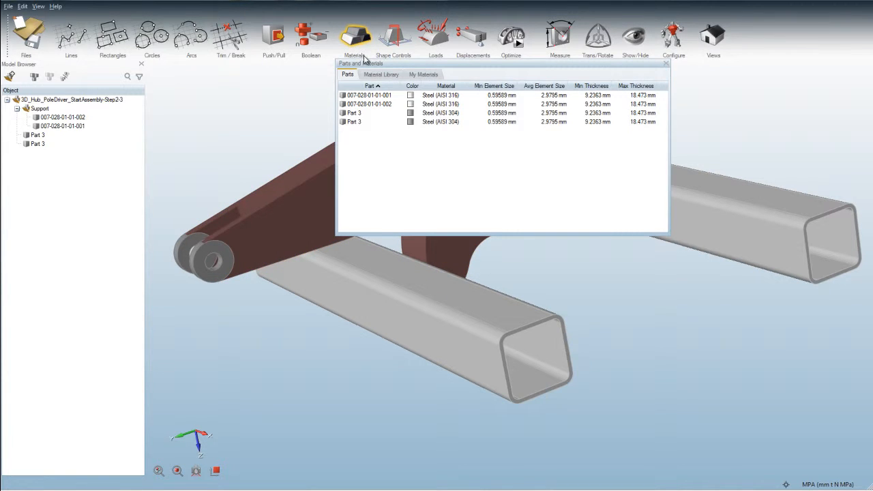
click(372, 104)
click(440, 122)
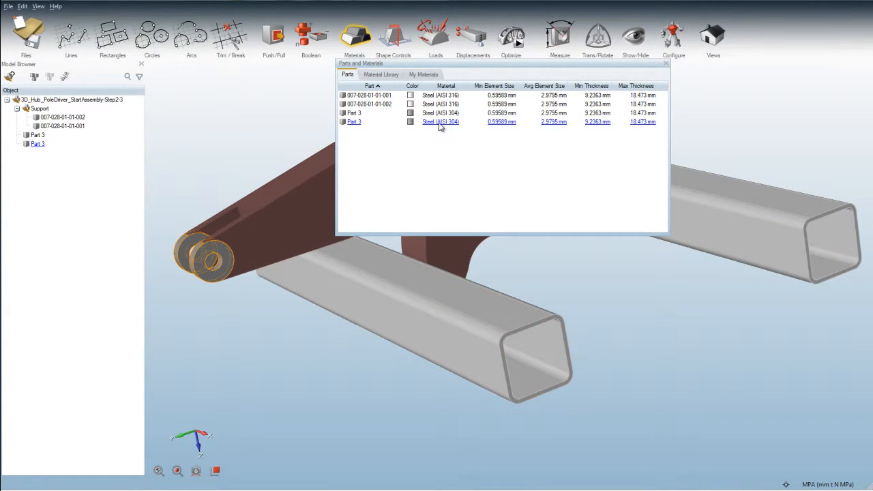
click(439, 124)
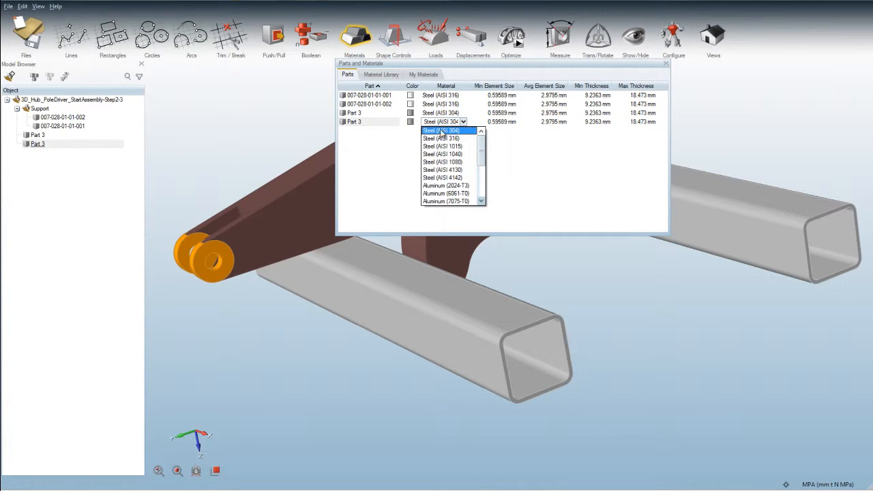
click(539, 176)
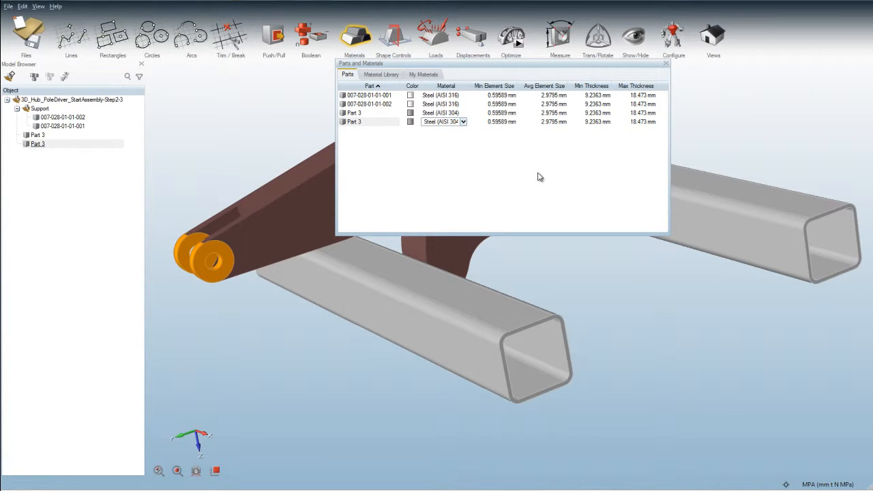
click(525, 175)
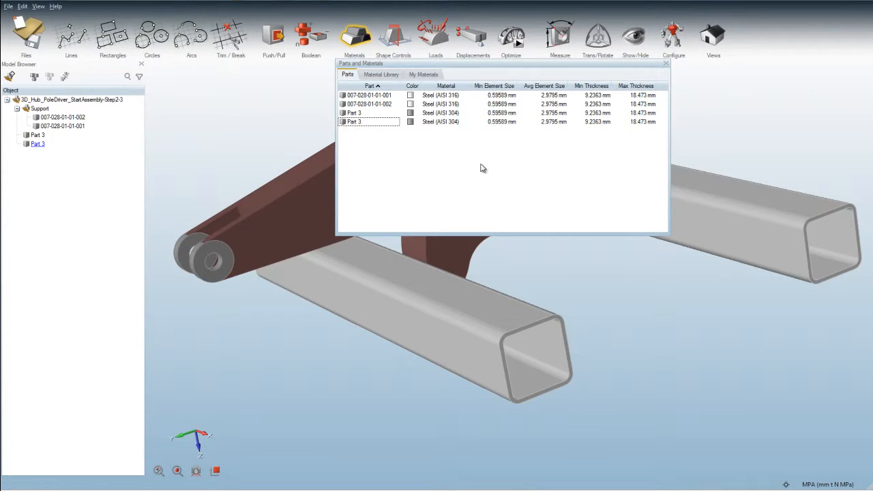
click(380, 76)
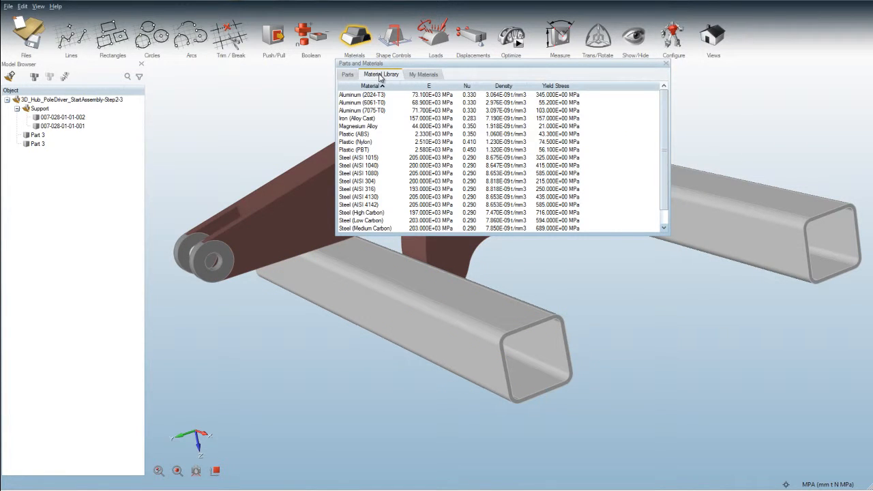
Create a custom material and name it "my material".
click(419, 75)
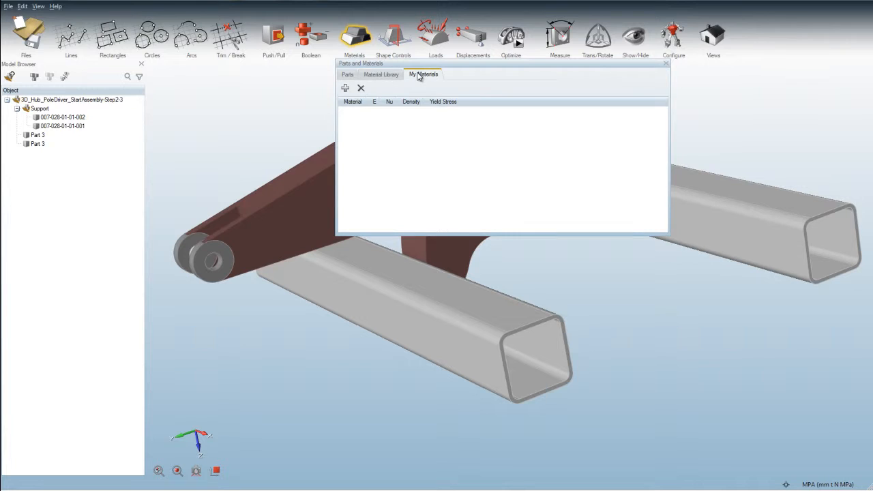
click(345, 89)
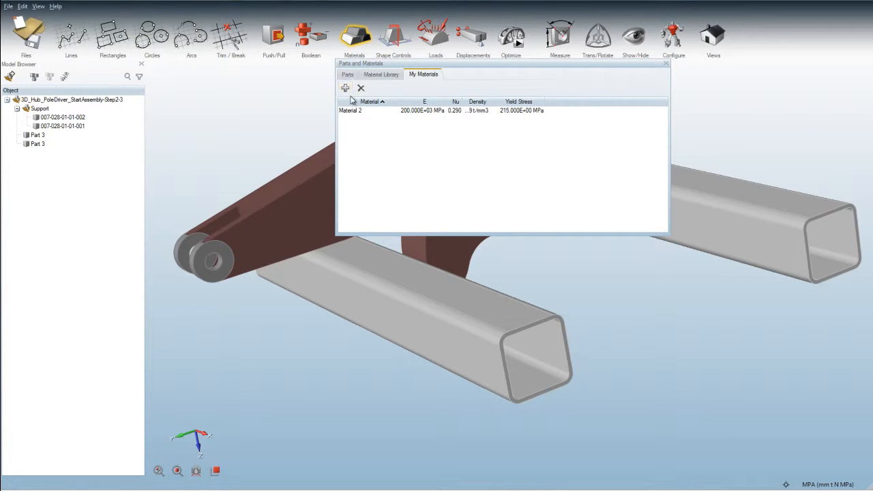
click(355, 111)
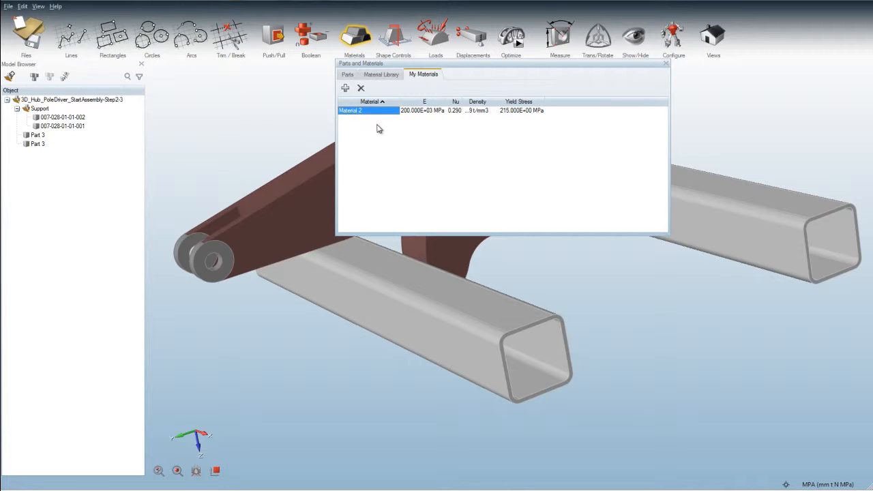
click(371, 111)
text(my material)
key(Return)
Assign "my material" to the Part 3 that forms the lug rings, and close the materials table.
click(349, 75)
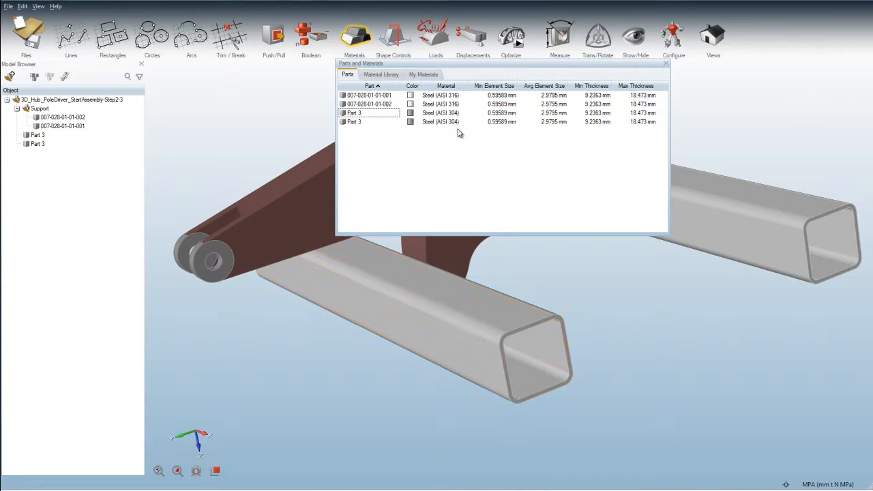
click(443, 121)
drag(481, 140, 477, 197)
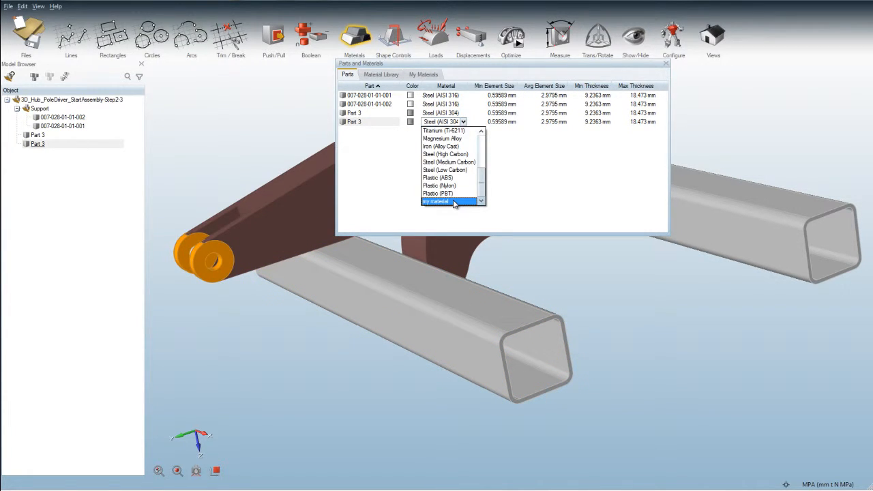
click(455, 202)
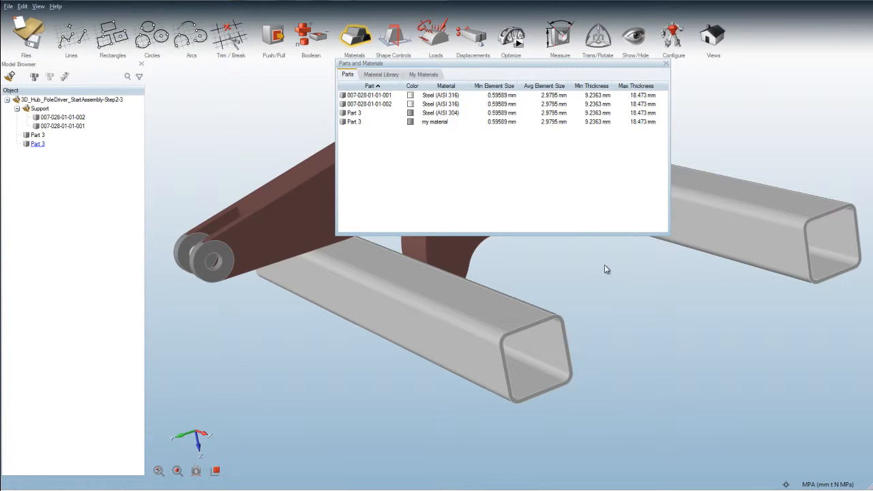
click(665, 63)
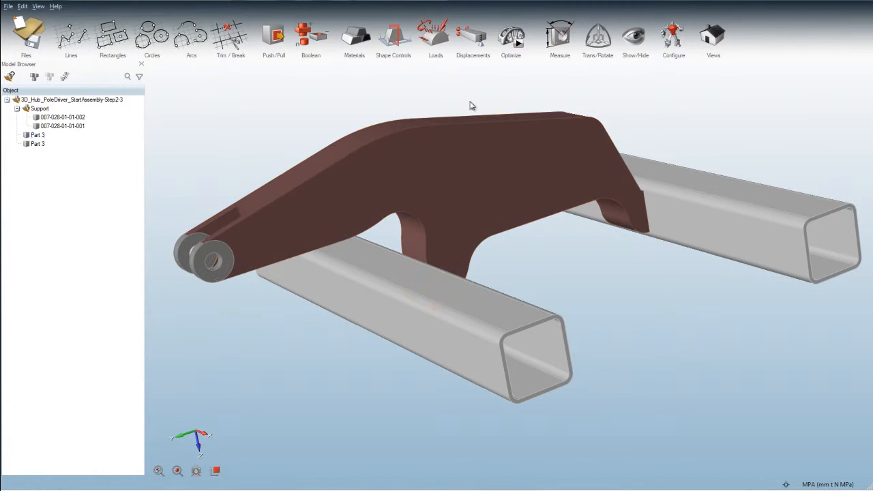
Apply a support to the near open end face of the square tube closest to the lug rings.
scroll(539, 334, up, 5)
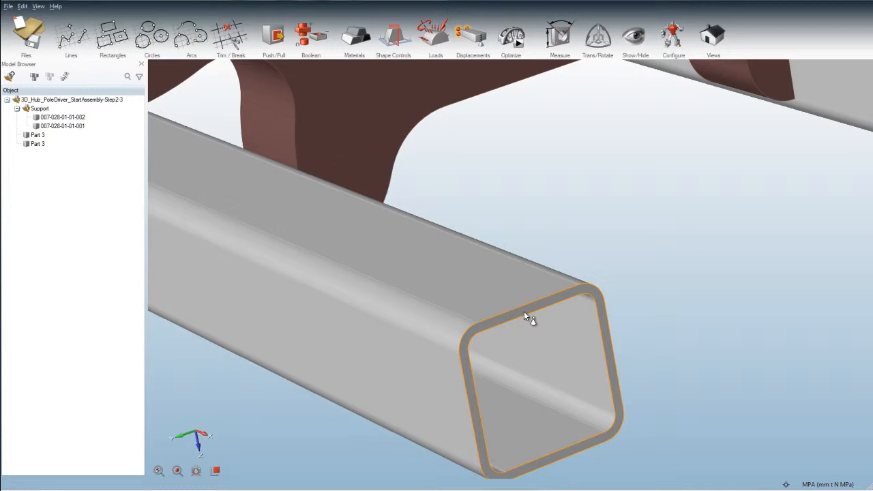
click(524, 311)
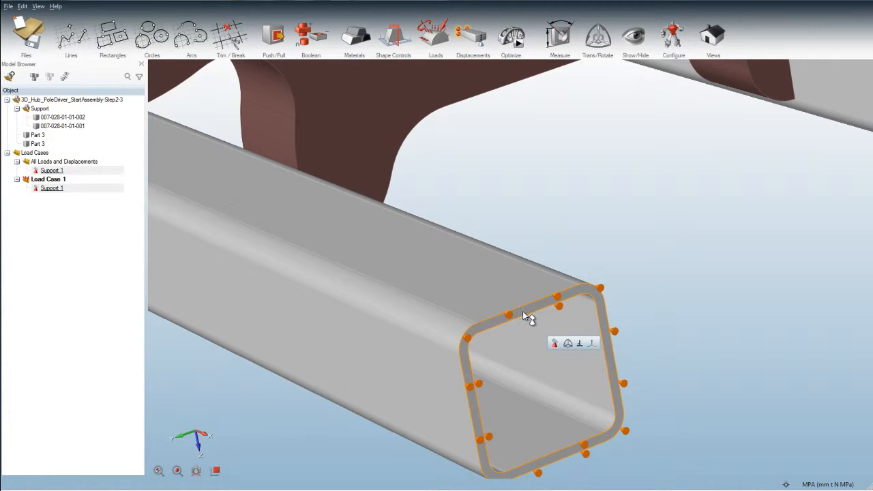
click(558, 298)
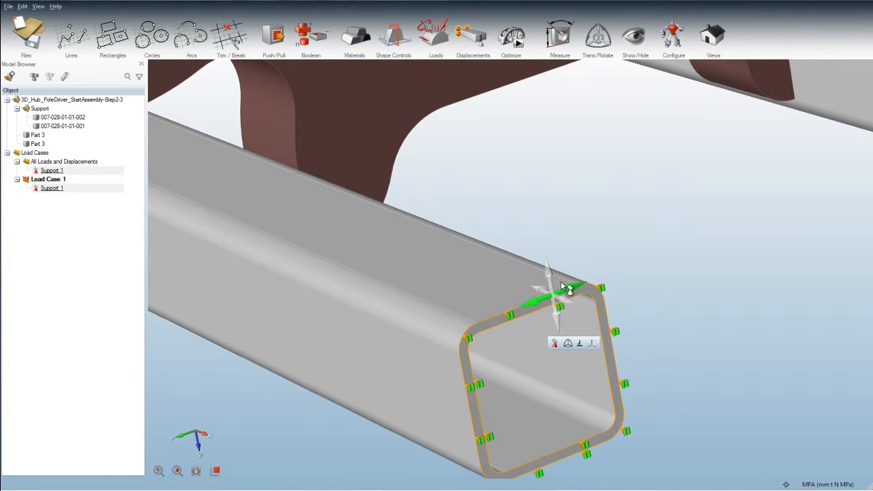
click(650, 290)
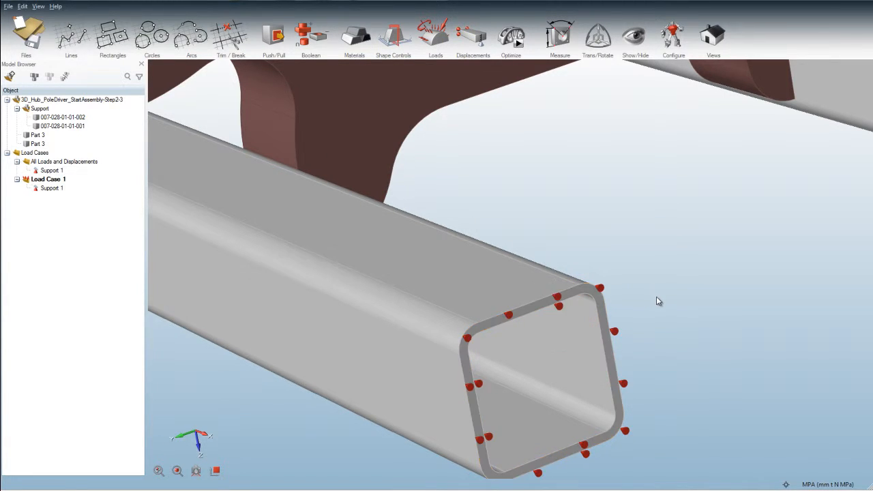
Apply a support to the near open end face of the second square tube, farther from the lug rings.
scroll(656, 296, down, 5)
right_drag(711, 292, 534, 321)
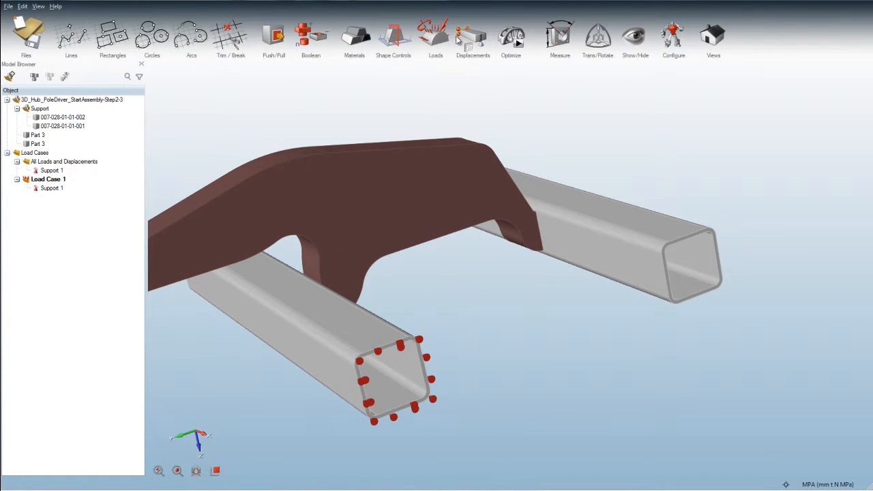
scroll(678, 245, up, 4)
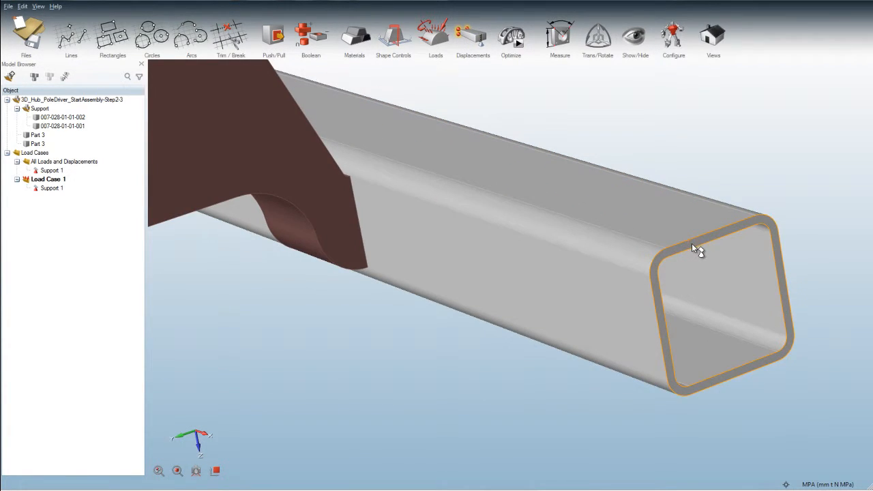
click(691, 243)
scroll(338, 349, down, 4)
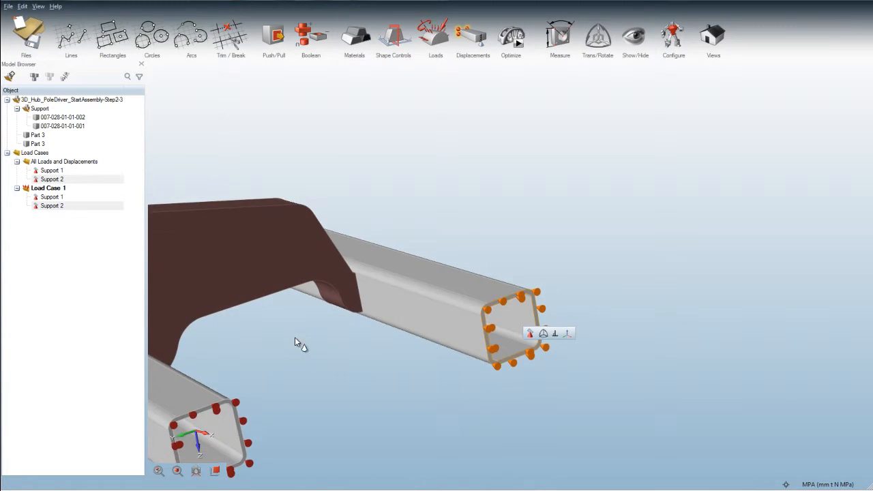
Apply a support to the opposite end face of the square tube closest to the lug rings.
right_drag(294, 337, 570, 283)
middle_drag(235, 280, 637, 258)
right_drag(280, 332, 639, 298)
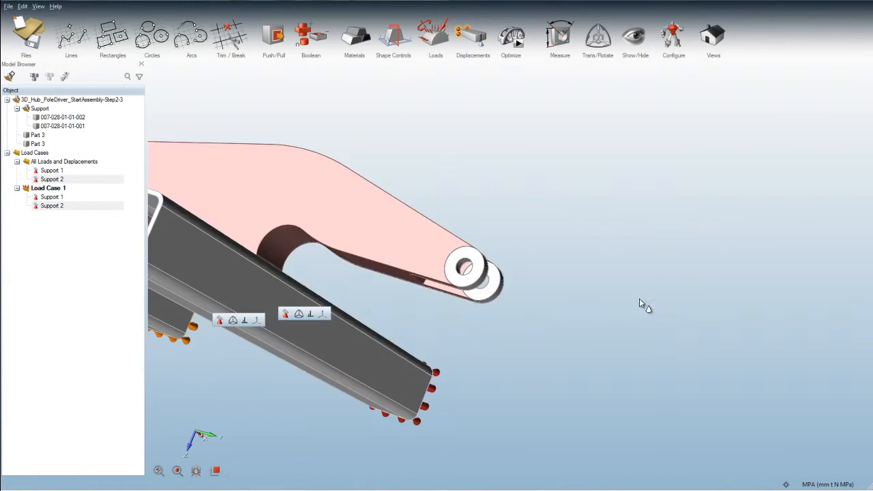
scroll(338, 242, up, 5)
click(321, 218)
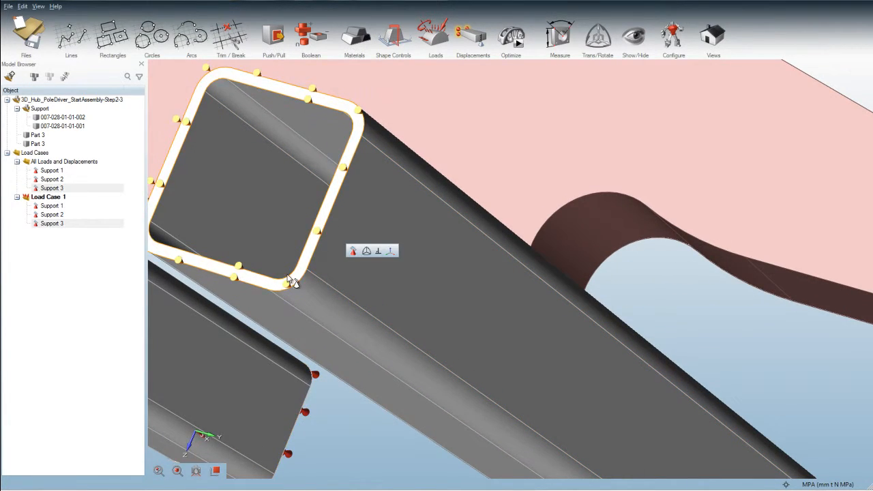
Apply a support to the opposite end face of the square tube farther from the lug rings.
scroll(287, 277, down, 4)
right_drag(211, 281, 508, 374)
scroll(208, 216, up, 5)
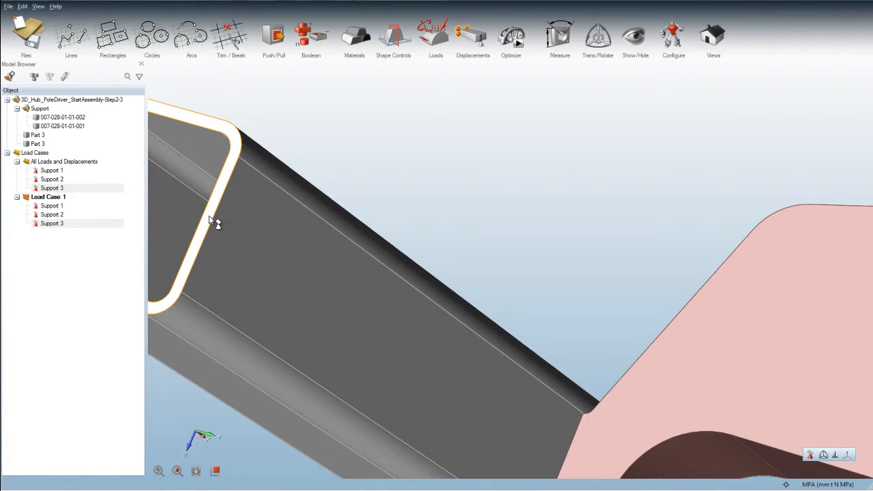
click(215, 222)
scroll(405, 171, down, 5)
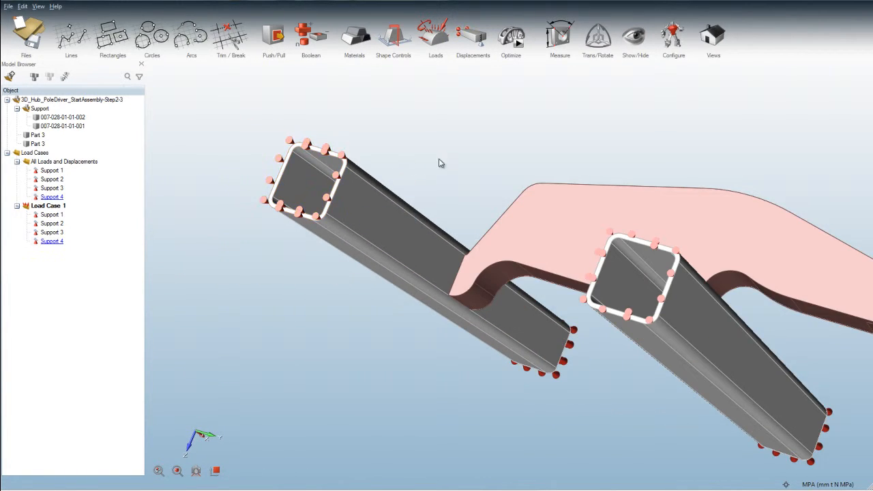
Inspect the supports on the ends of both square tubes from several angles.
right_drag(439, 162, 440, 230)
scroll(448, 312, up, 3)
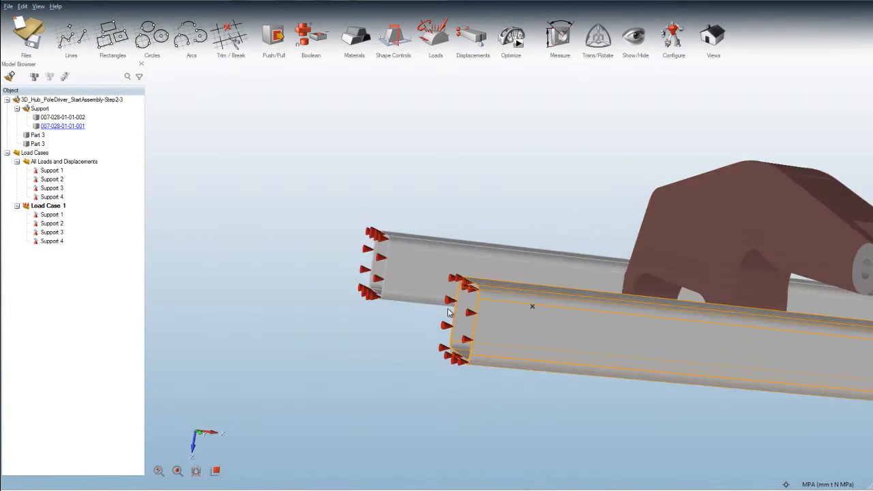
middle_drag(448, 313, 579, 277)
right_drag(579, 277, 312, 210)
middle_drag(686, 247, 644, 338)
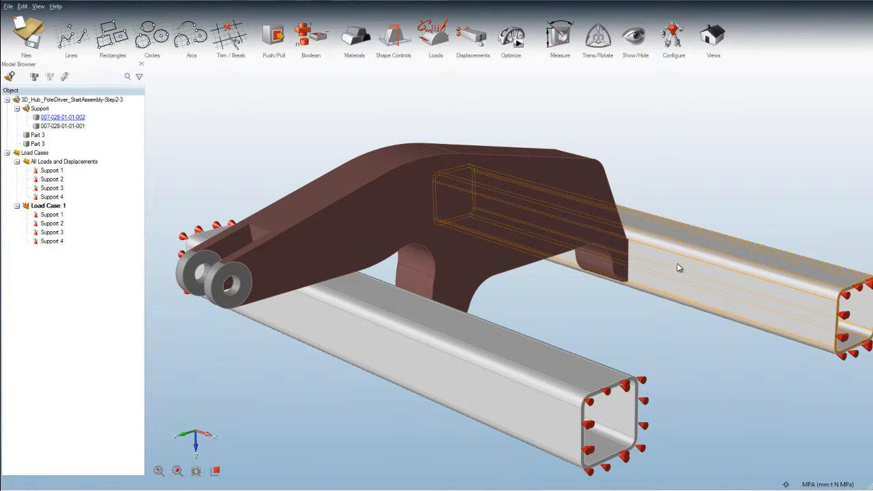
right_drag(633, 309, 502, 293)
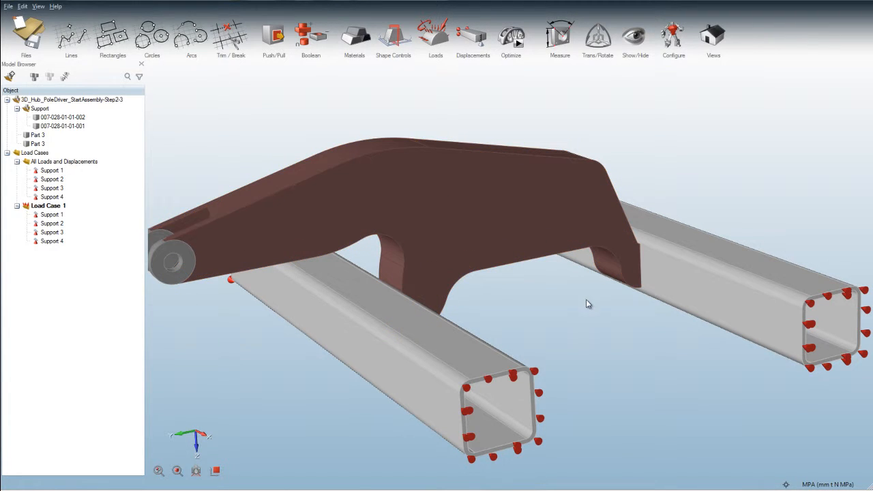
right_drag(497, 317, 593, 334)
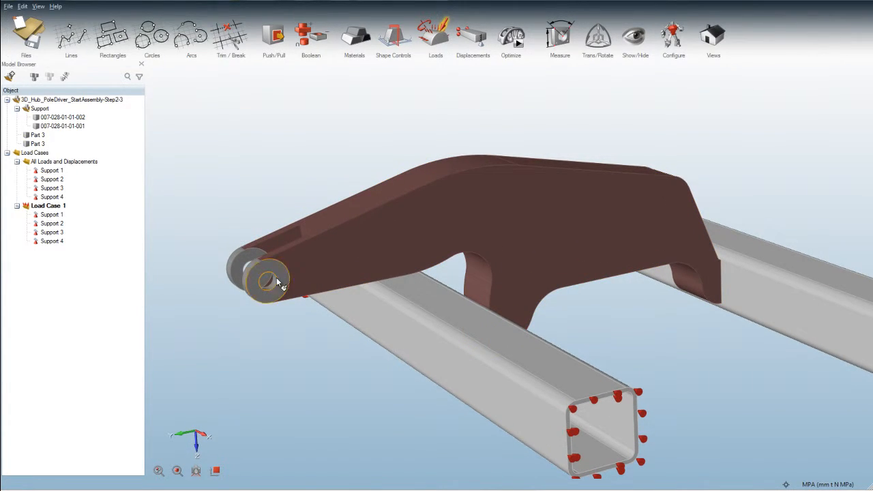
Apply a 17415 N force to the near lug ring's hole, pointing upward along the Z axis.
scroll(269, 290, up, 5)
scroll(268, 296, up, 2)
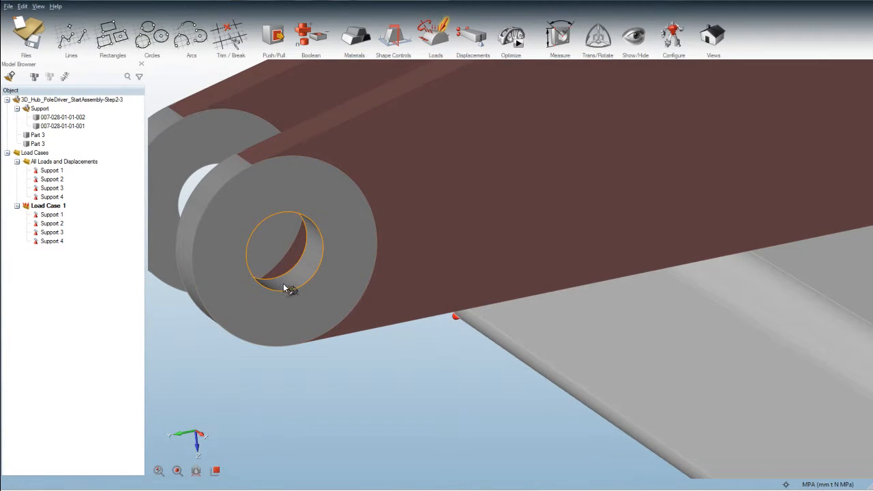
scroll(296, 296, up, 3)
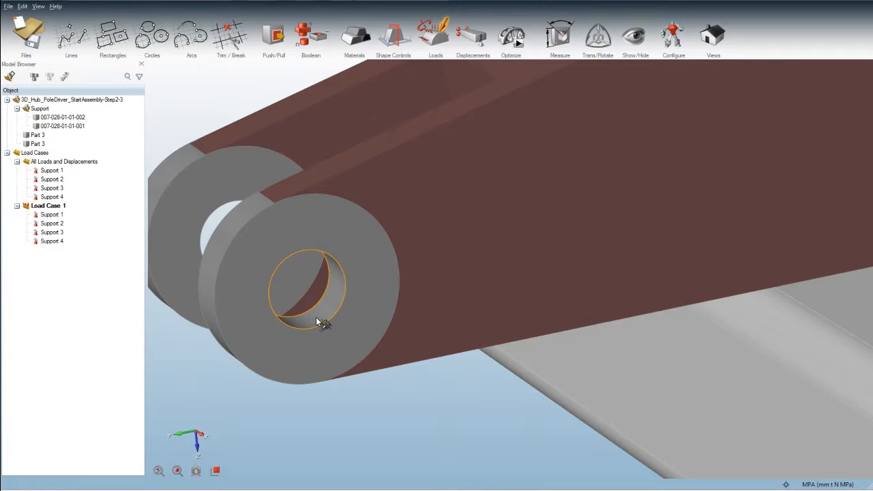
click(318, 322)
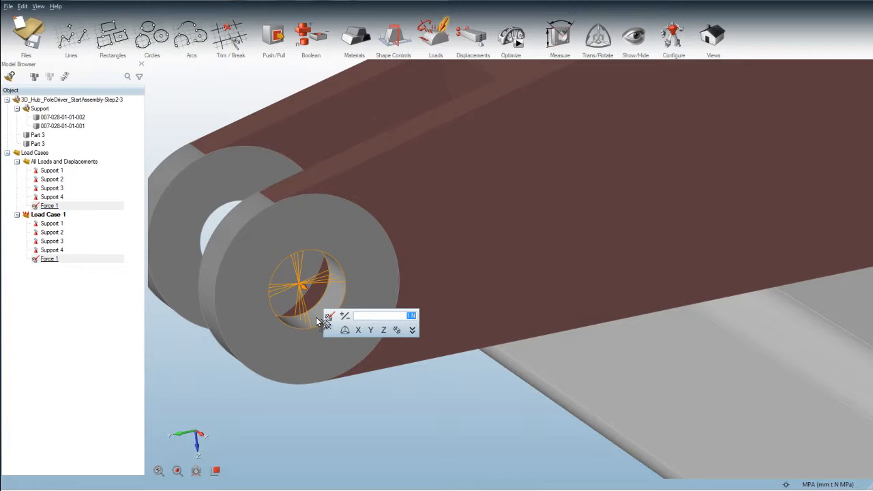
click(370, 331)
click(382, 332)
click(383, 332)
click(411, 315)
text(17415)
key(Return)
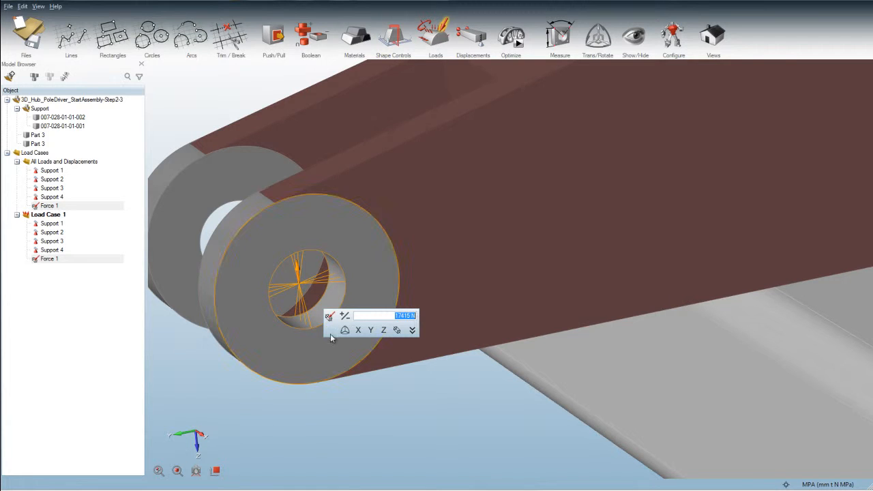
Apply a second 17415 N force to the far lug ring's hole, pointing upward along the Z axis.
middle_drag(312, 332, 415, 351)
right_drag(364, 312, 306, 273)
click(312, 272)
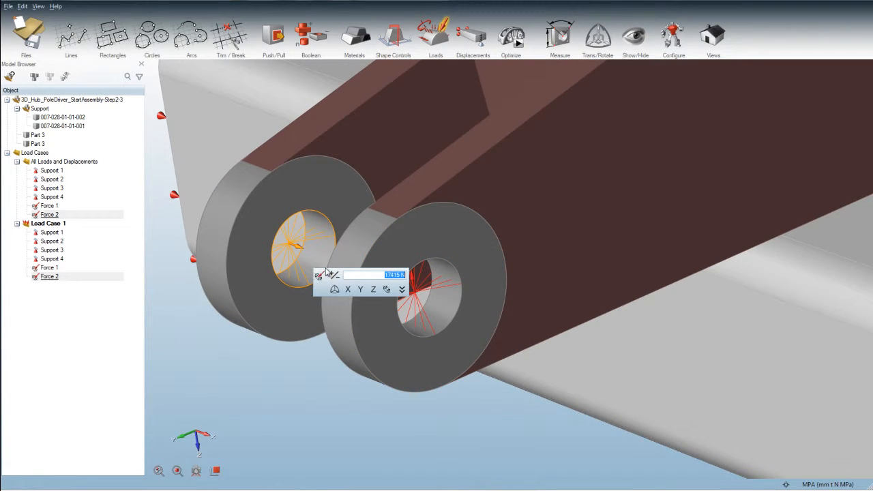
click(374, 290)
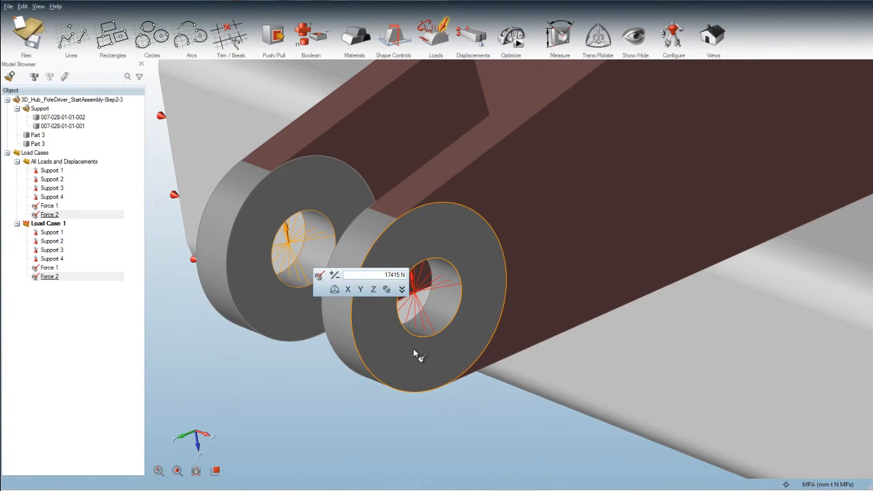
right_drag(441, 337, 399, 334)
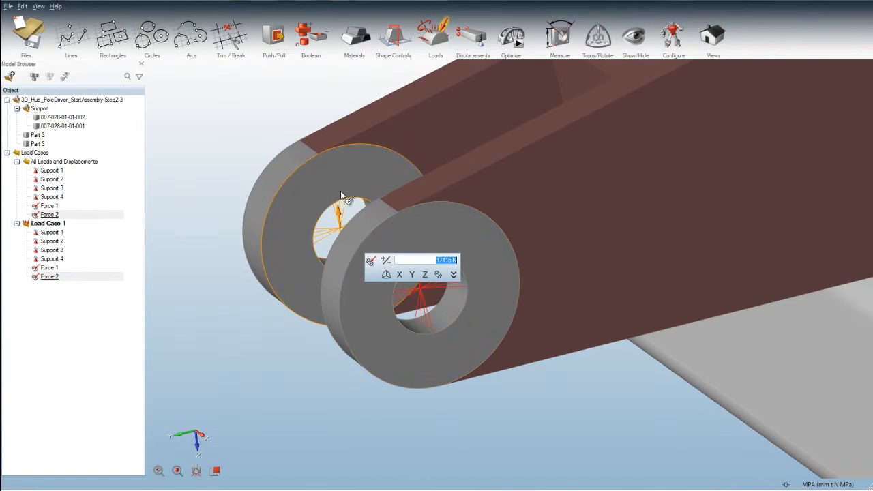
Finish placing the second lug force and create a second load case.
click(247, 337)
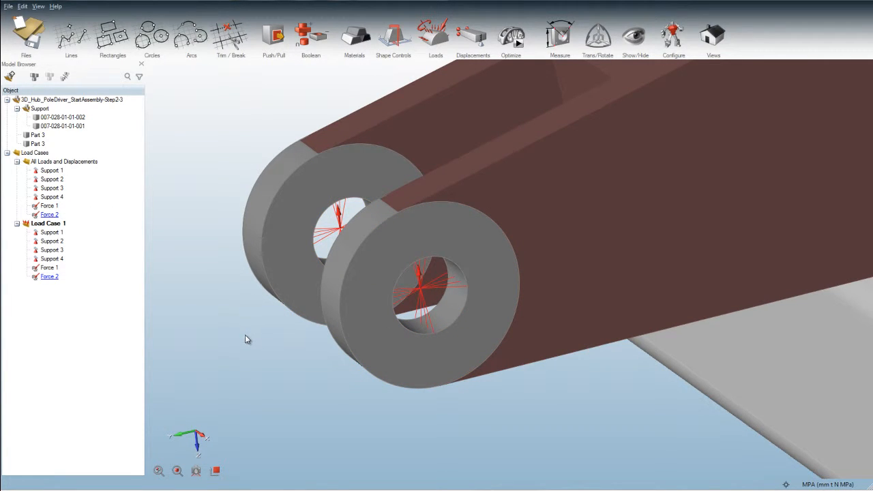
middle_drag(245, 334, 239, 337)
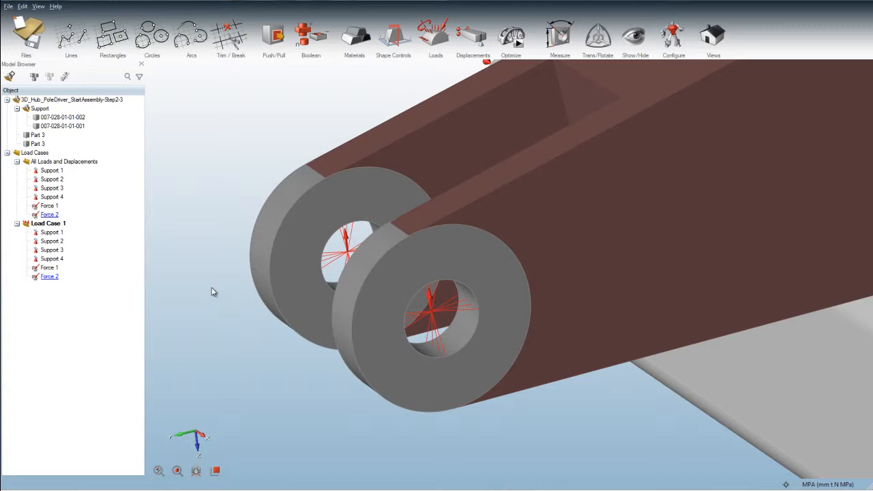
right_click(50, 227)
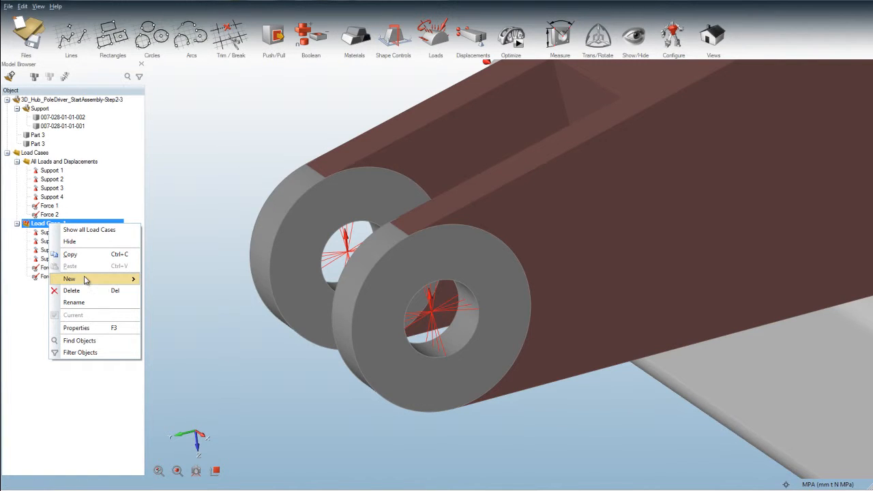
mouse_move(123, 279)
click(156, 283)
click(58, 323)
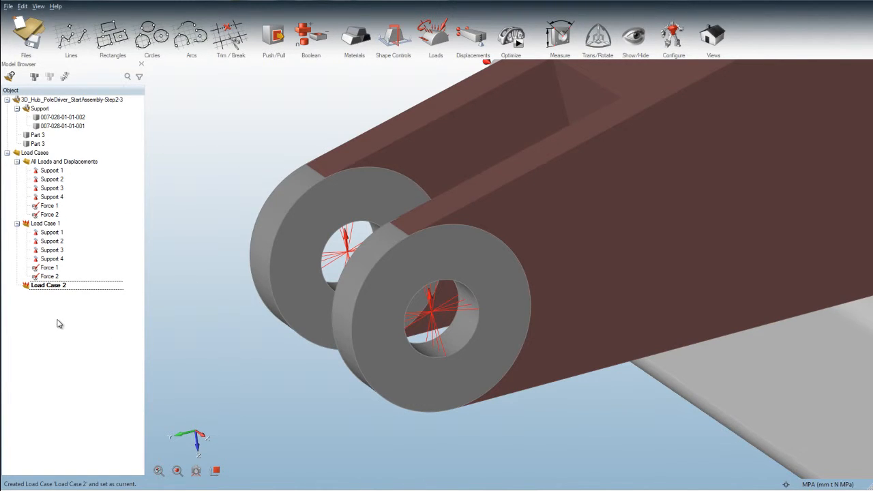
Include Support 1 through Support 4 from Load Case 1 in all load cases.
click(52, 233)
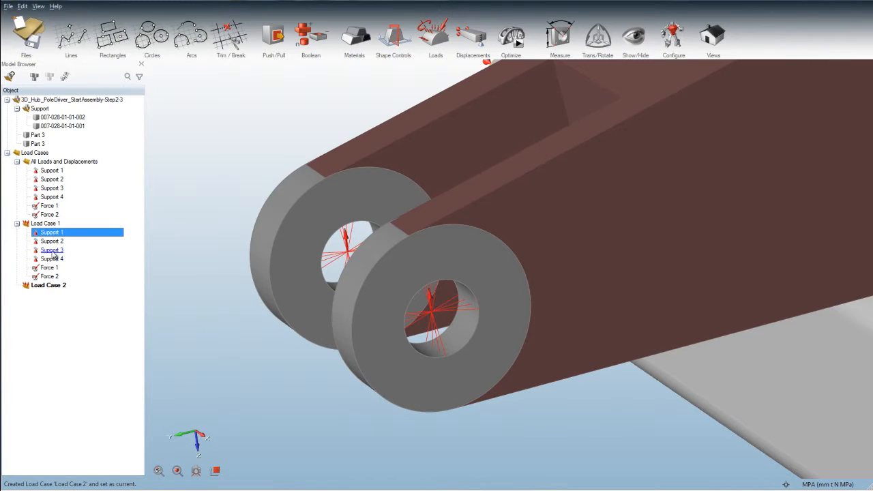
shift+click(52, 260)
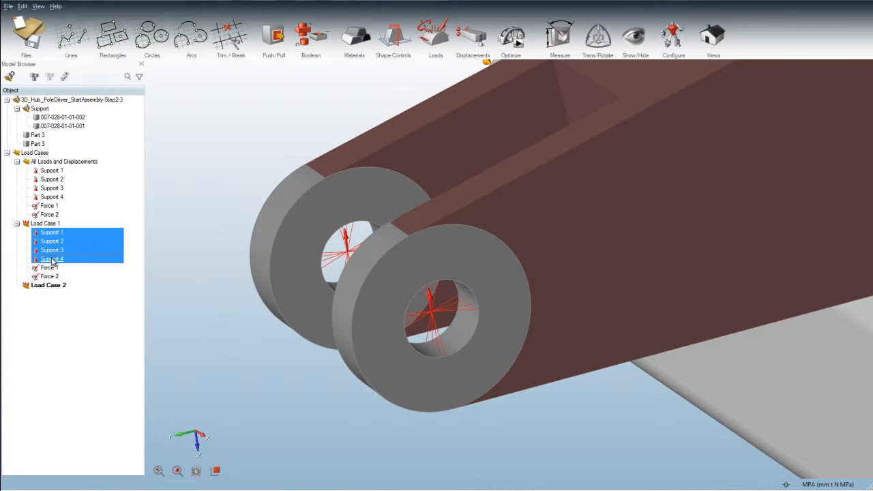
right_click(52, 262)
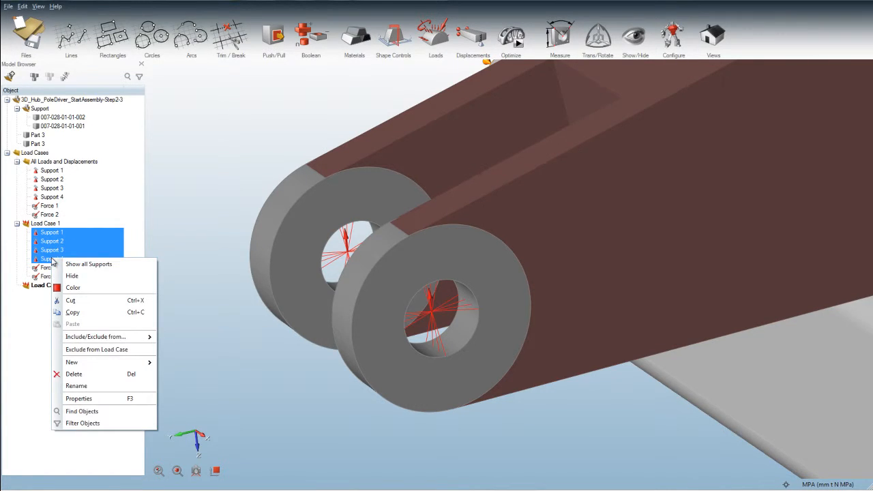
mouse_move(116, 337)
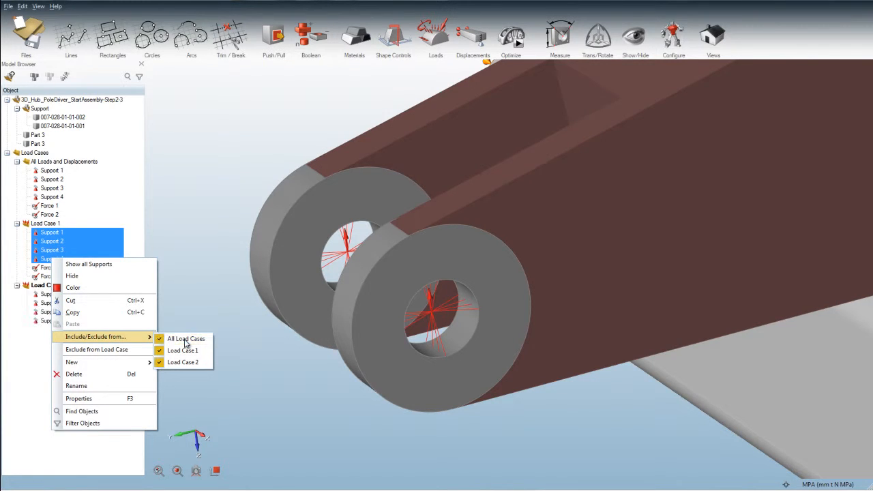
click(187, 341)
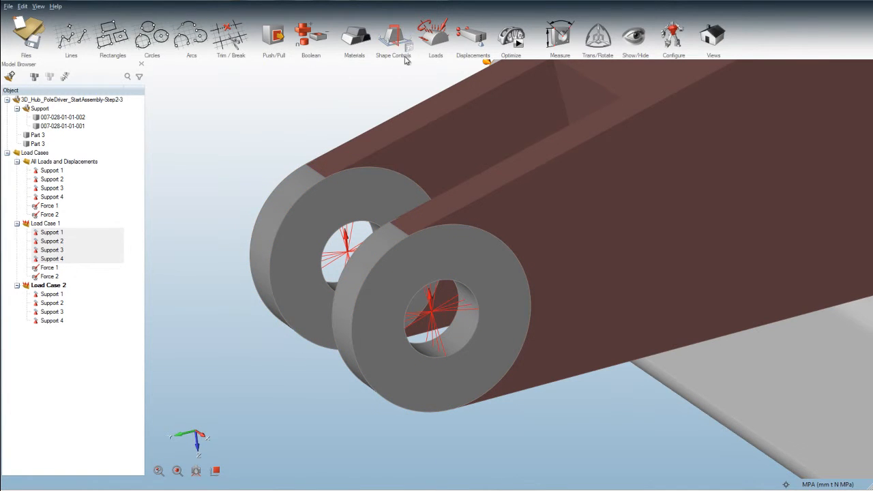
Add a 17415 N force for Load Case 2 to the near lug ring's hole, pointing upward along the Z axis.
click(429, 301)
right_drag(459, 404, 337, 393)
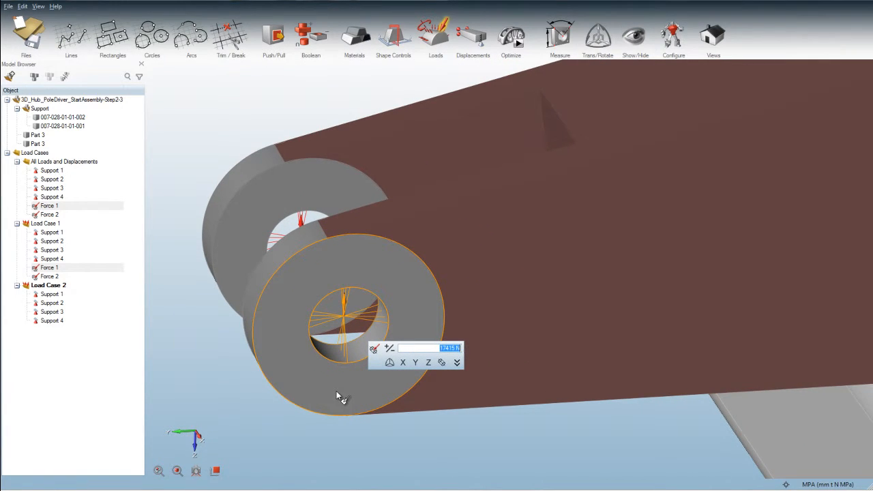
scroll(335, 394, up, 6)
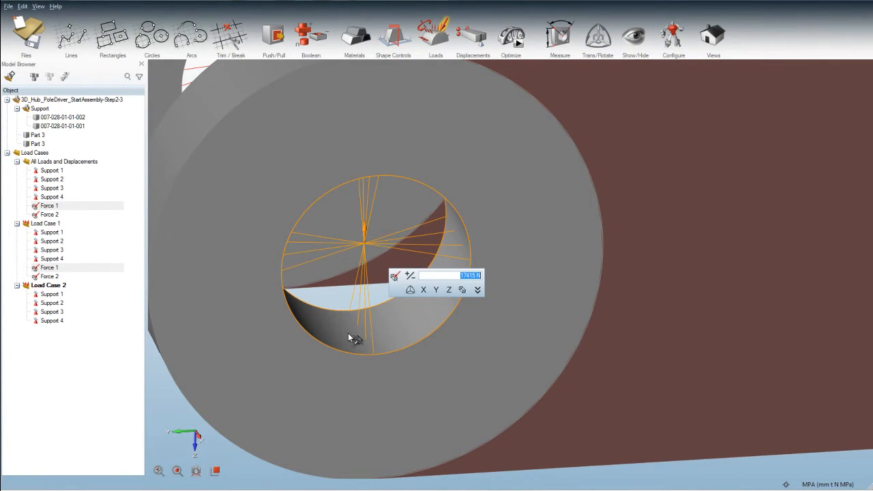
click(347, 338)
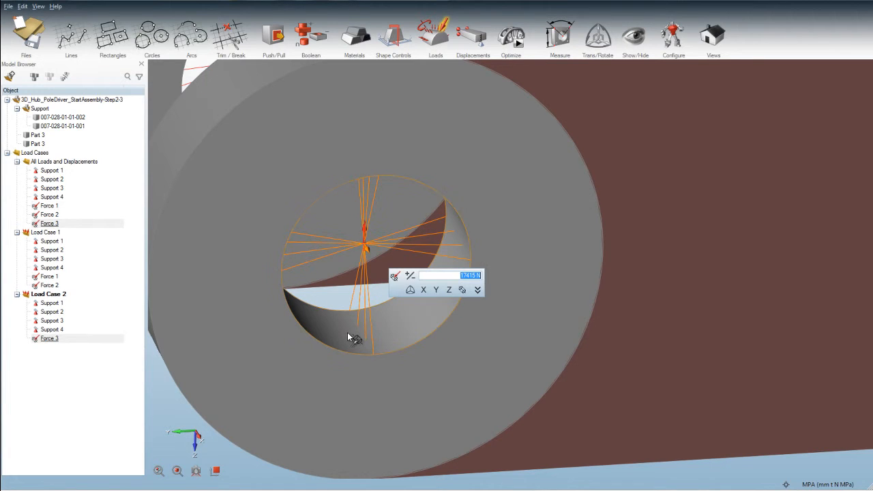
click(438, 290)
click(449, 294)
Rotate the near lug hole's new force 15 degrees about the X axis.
click(410, 291)
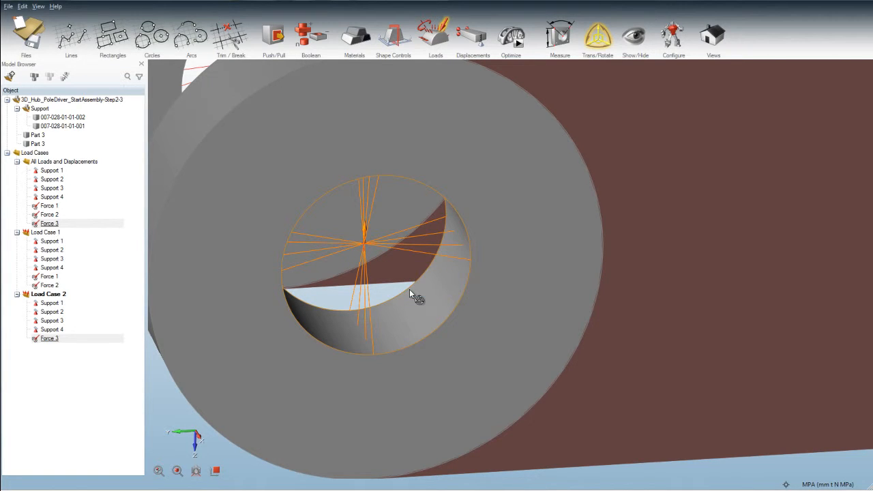
click(401, 205)
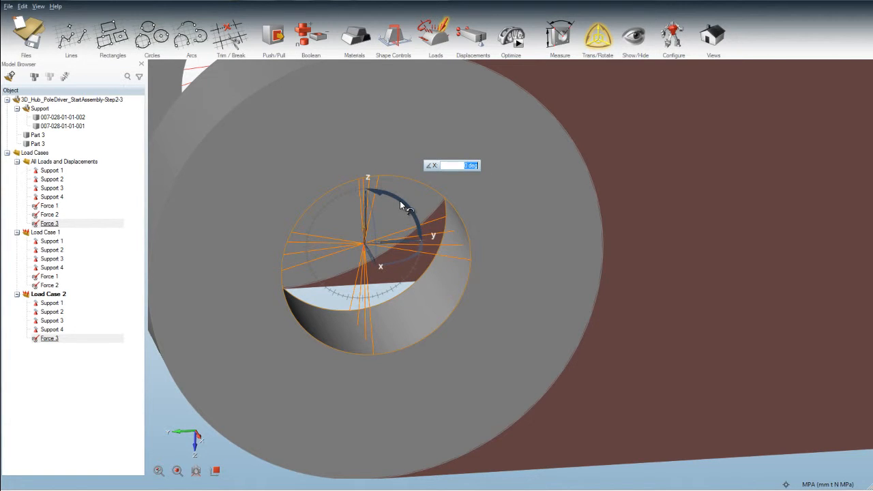
text(15)
key(Return)
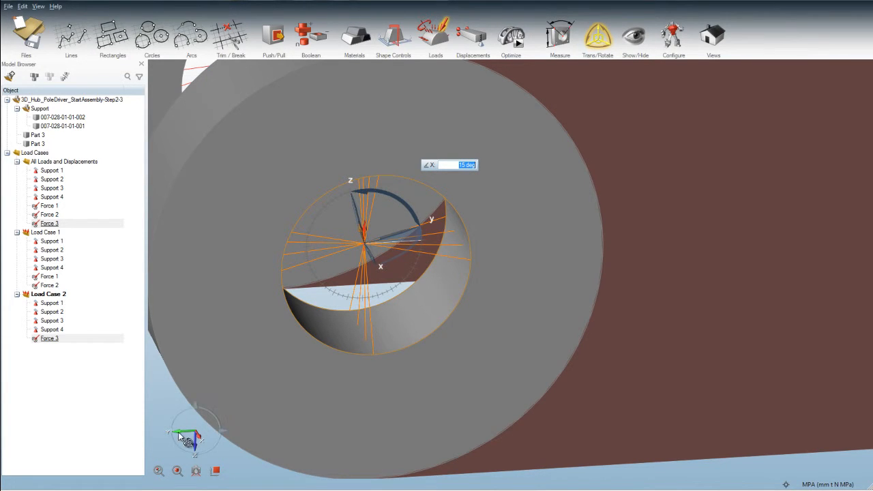
click(156, 391)
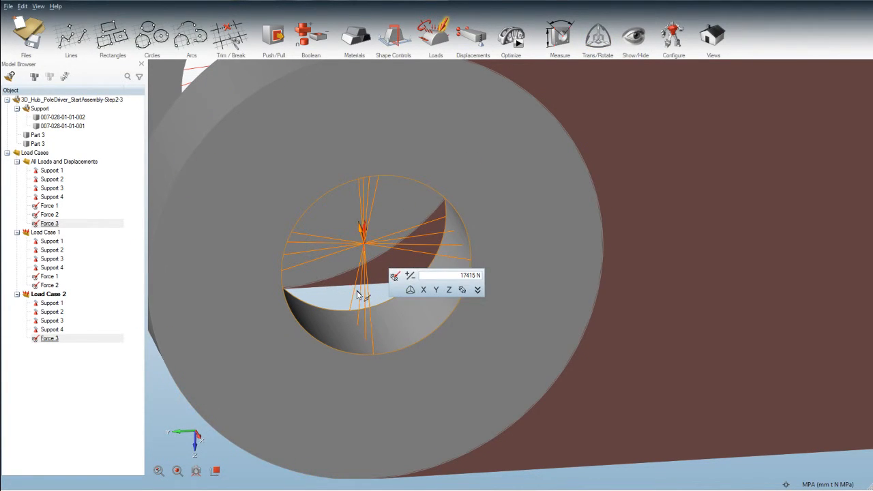
Add a 17415 N force for Load Case 2 to the far lug ring's hole, pointing upward along the Z axis.
right_drag(352, 290, 437, 367)
middle_drag(365, 386, 383, 396)
right_drag(299, 278, 378, 318)
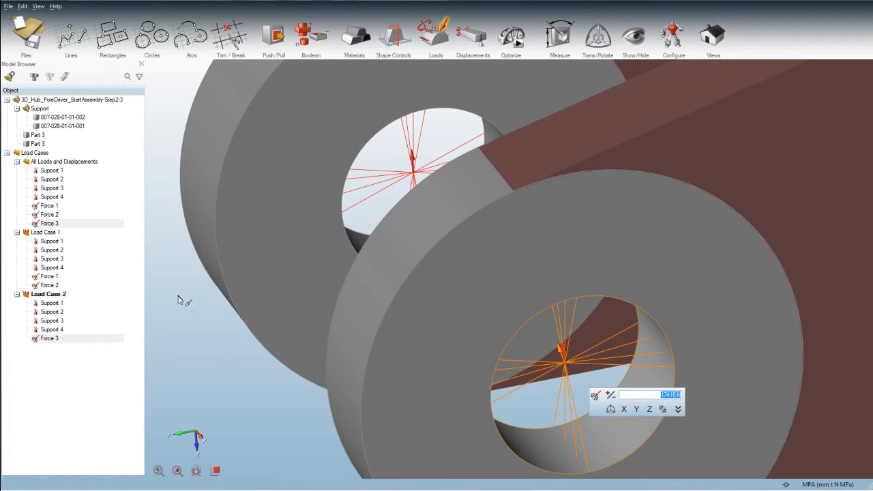
middle_drag(205, 302, 343, 265)
click(473, 331)
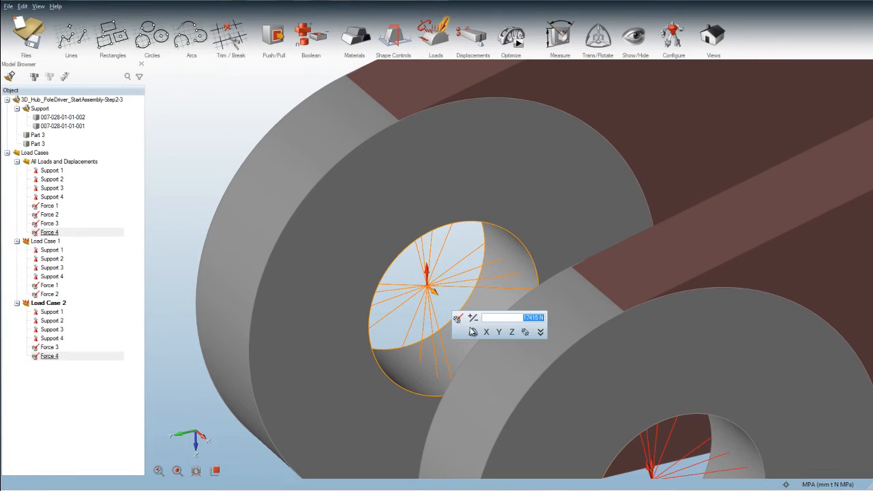
click(512, 332)
click(512, 332)
Rotate the far lug hole's new force 15 degrees about the X axis.
click(473, 332)
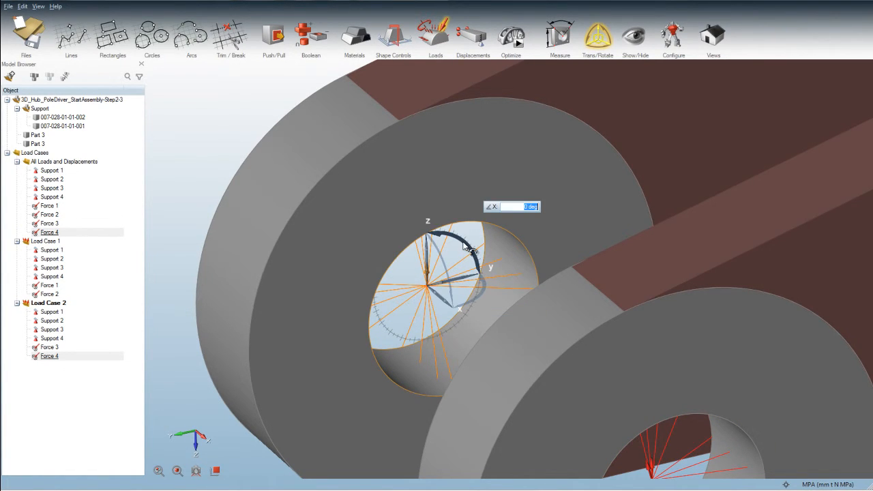
text(15)
key(Return)
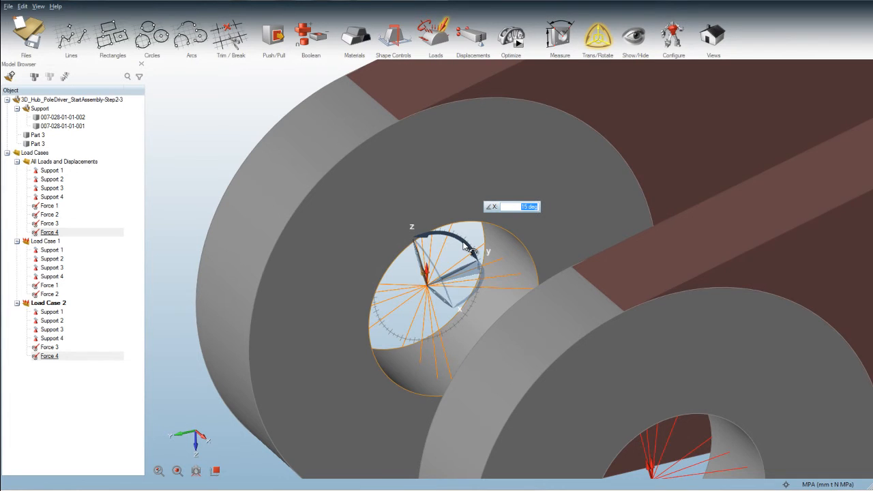
click(225, 126)
click(224, 128)
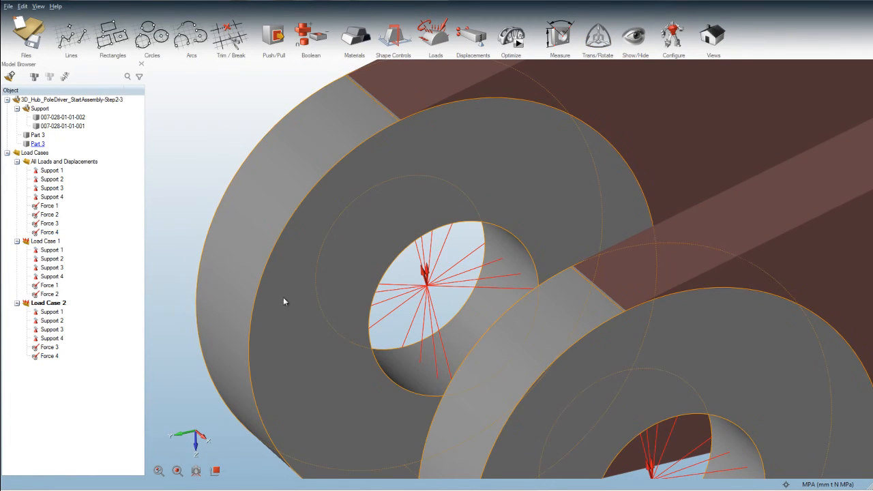
middle_drag(283, 297, 275, 302)
scroll(287, 318, down, 3)
scroll(287, 319, down, 2)
right_drag(263, 296, 183, 198)
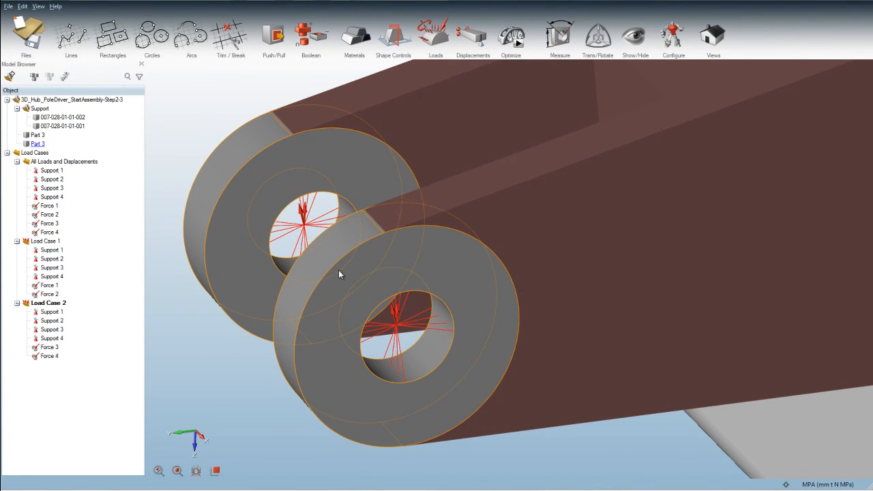